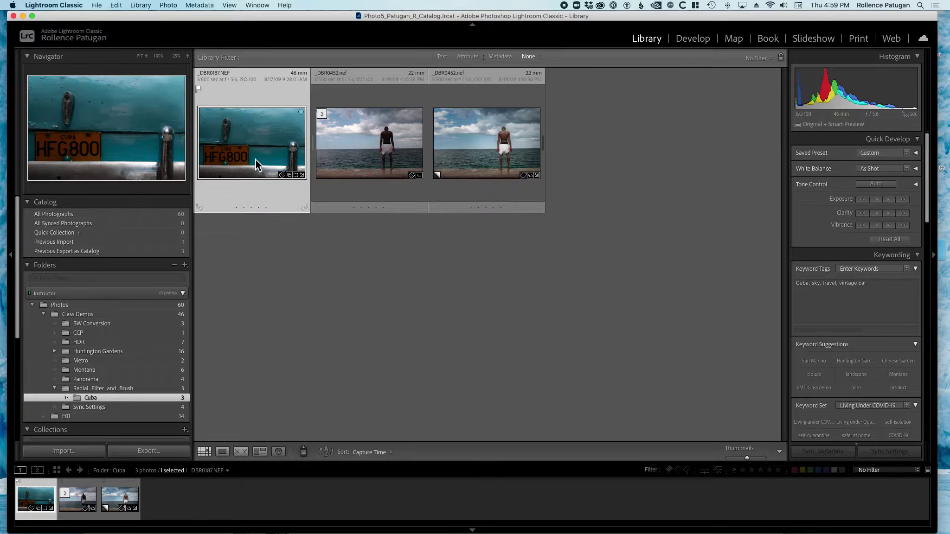
# Open the teal car photo _DBR0187.NEF in Develop with soft proofing on and create a proof copy of it
pyautogui.moveTo(256, 165)
pyautogui.moveTo(260, 148)
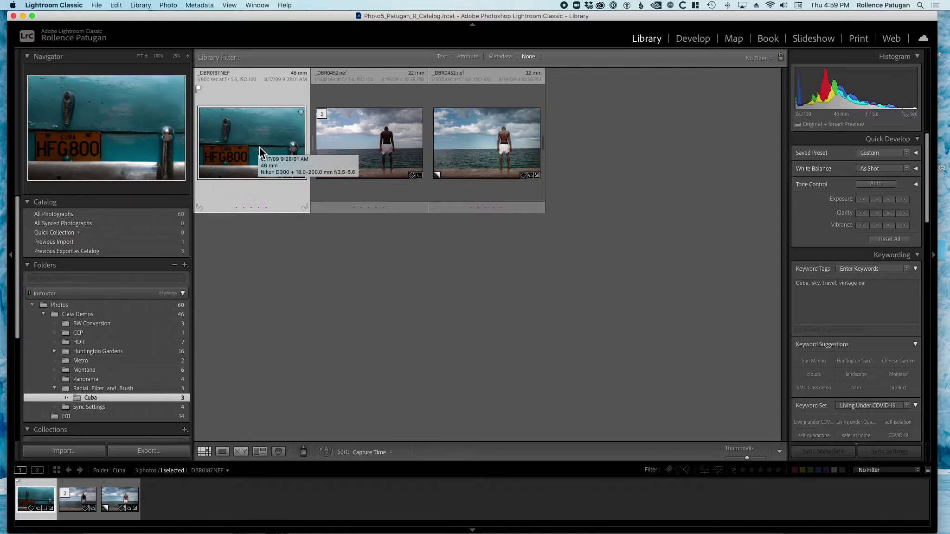
pyautogui.press('d')
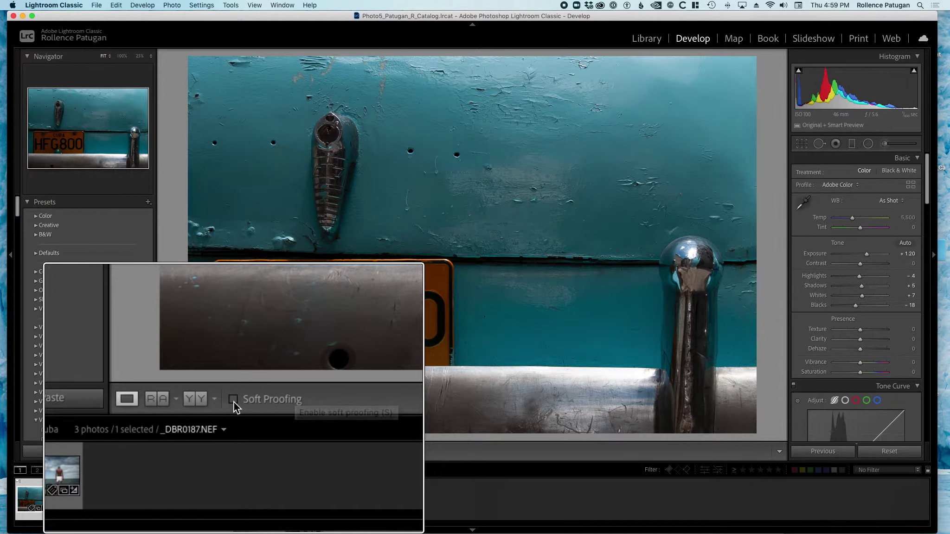
pyautogui.click(234, 452)
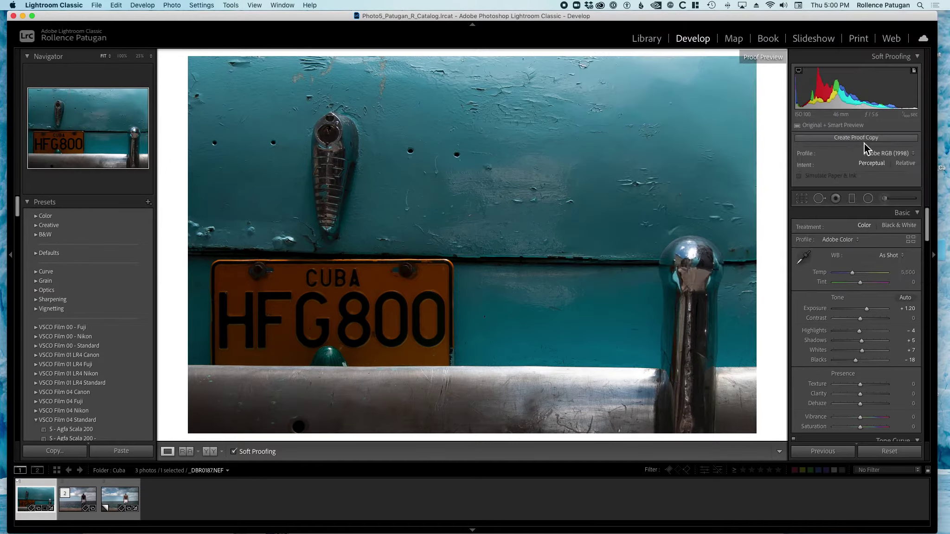
pyautogui.click(865, 138)
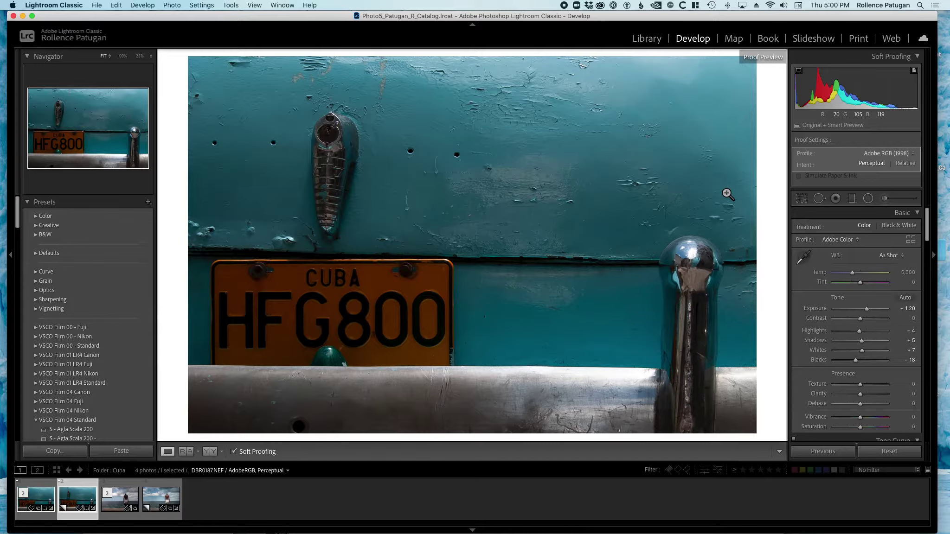
# Examine the car photo's proof copy in the Library grid and its proof settings in Develop
pyautogui.press('g')
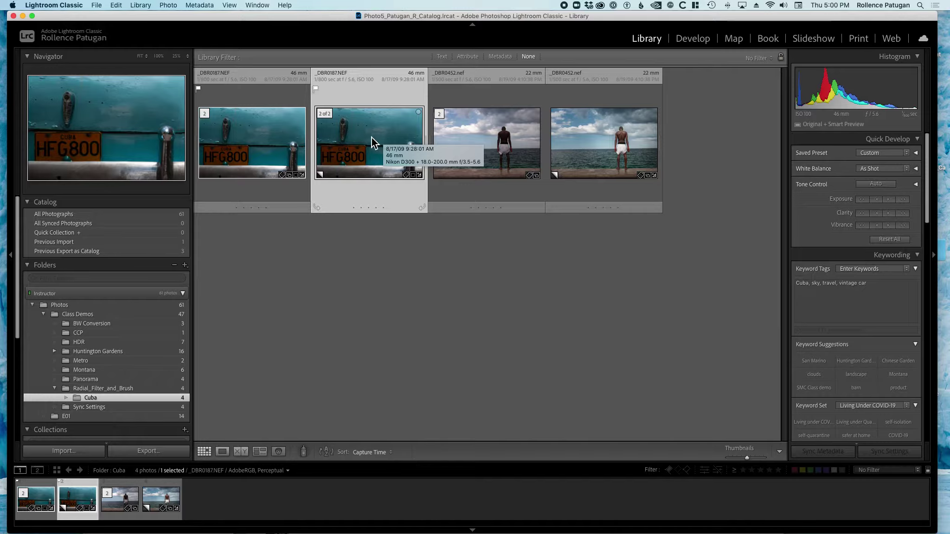
pyautogui.press('d')
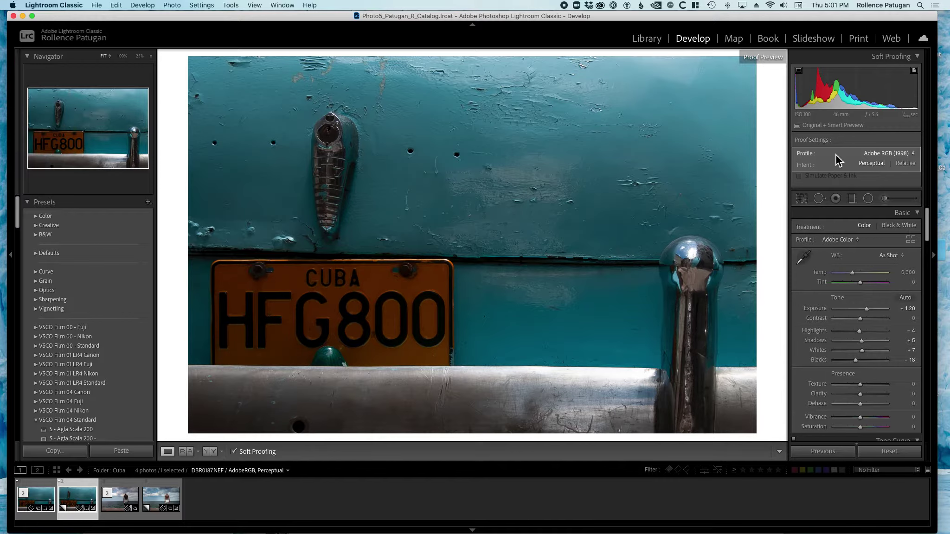
pyautogui.press('g')
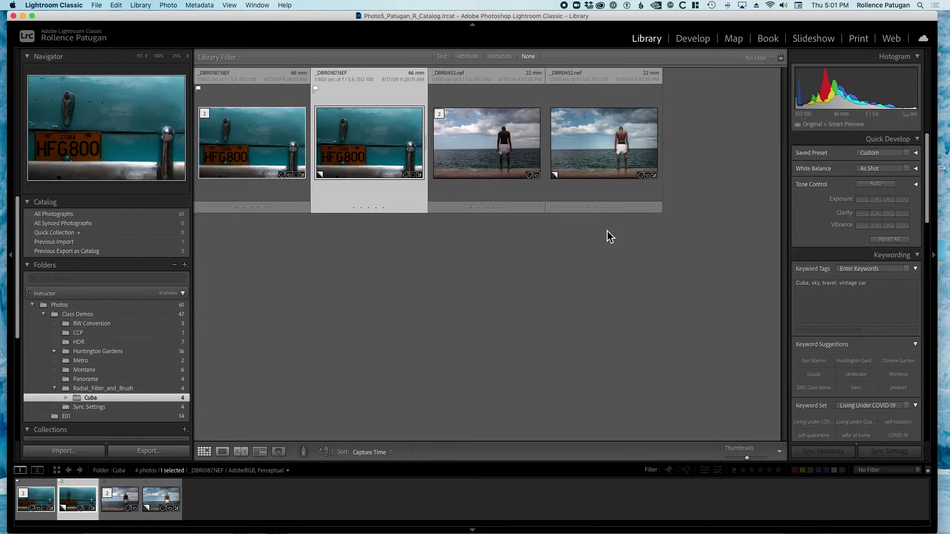
# Open the virtual copy of the seaside photo _DBR0452.nef in Develop and create a proof copy from it
pyautogui.click(578, 169)
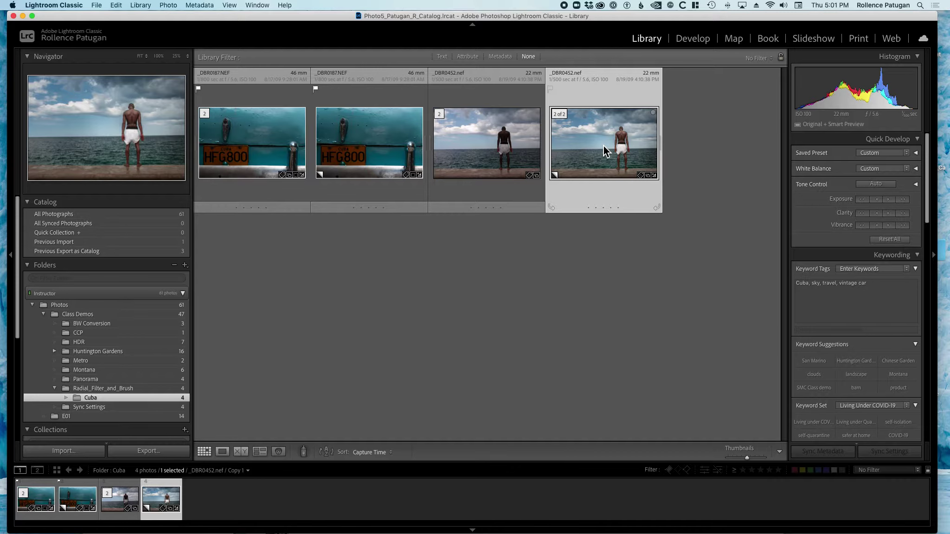
pyautogui.moveTo(604, 145)
pyautogui.press('d')
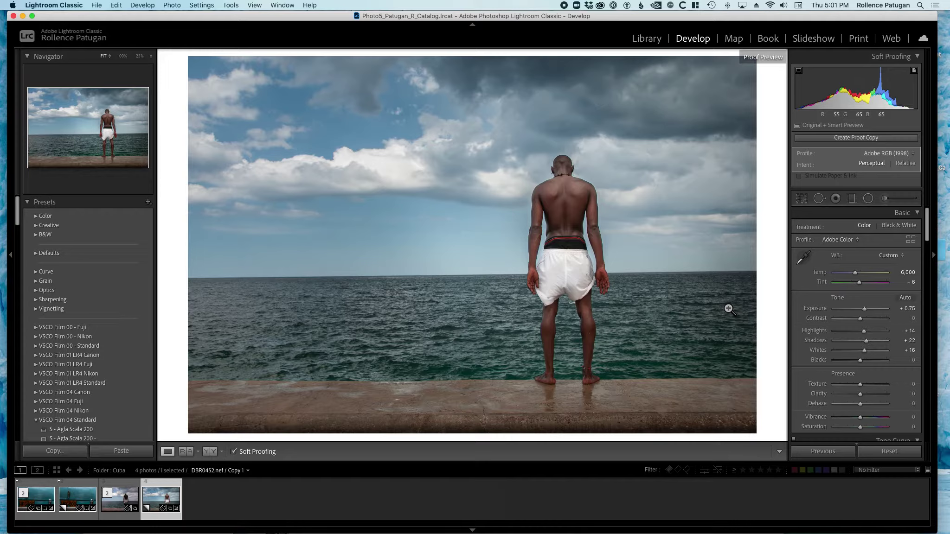
pyautogui.click(854, 142)
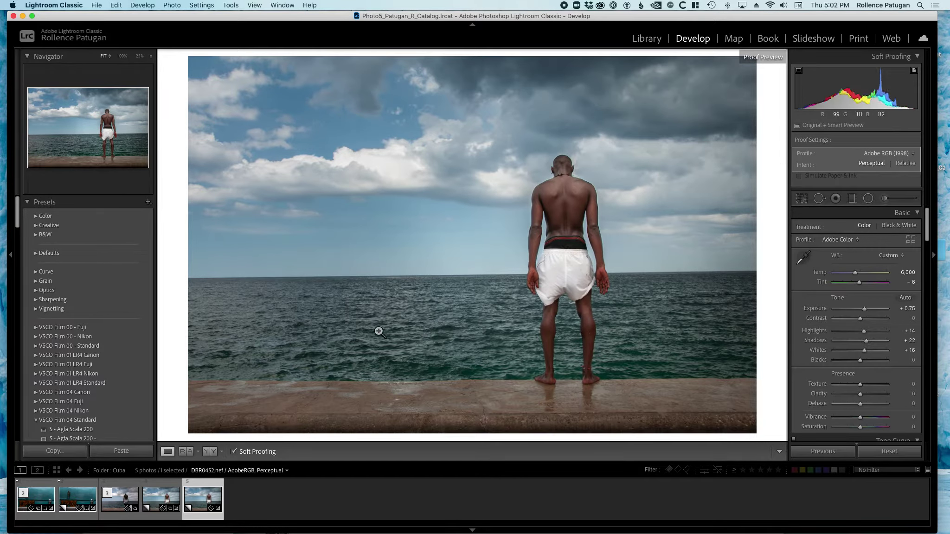
# Compare the seaside photo's virtual copy with its proof copy in the Library grid, and check the proof copy's settings in Develop
pyautogui.press('g')
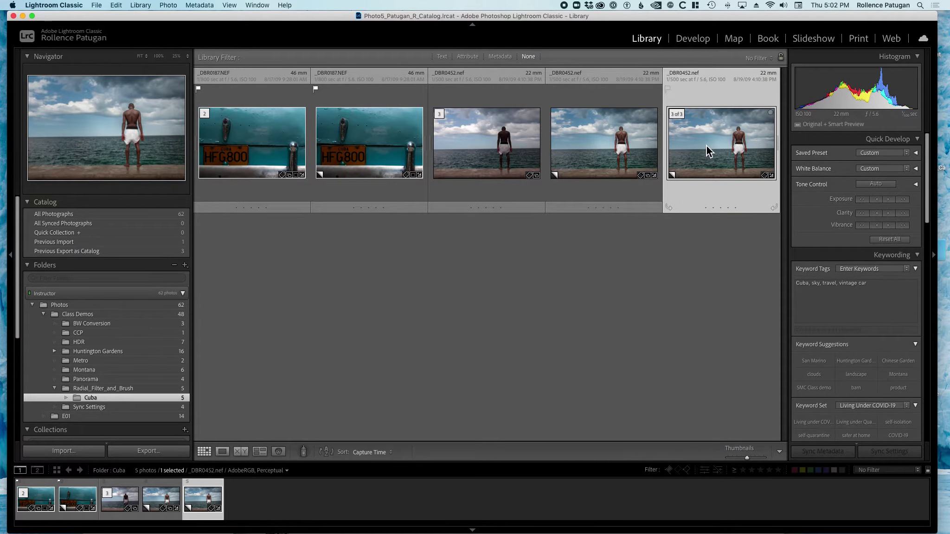
pyautogui.click(605, 146)
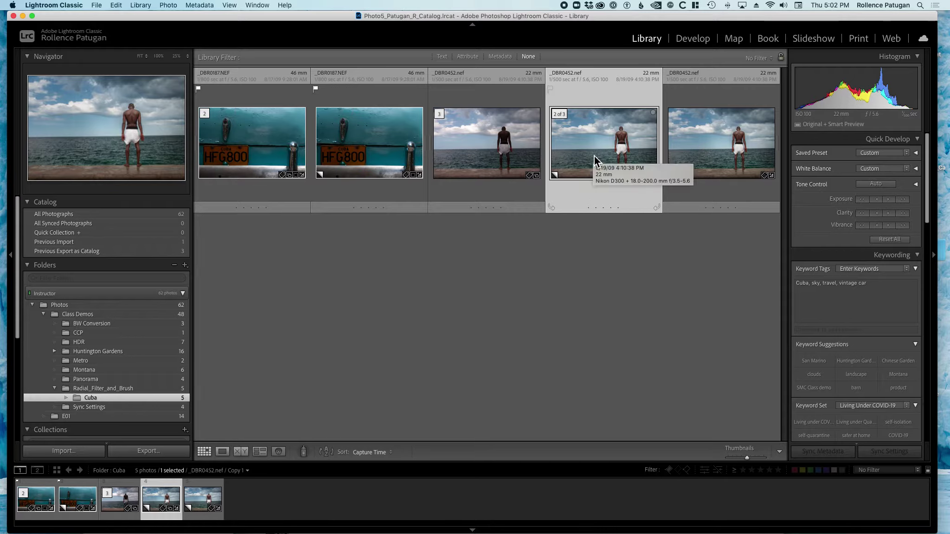
pyautogui.click(711, 129)
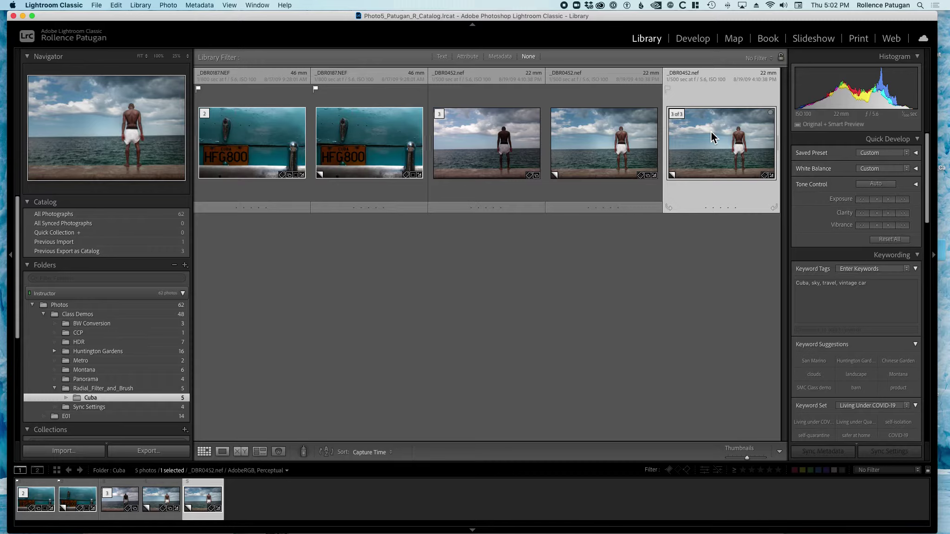
pyautogui.click(617, 161)
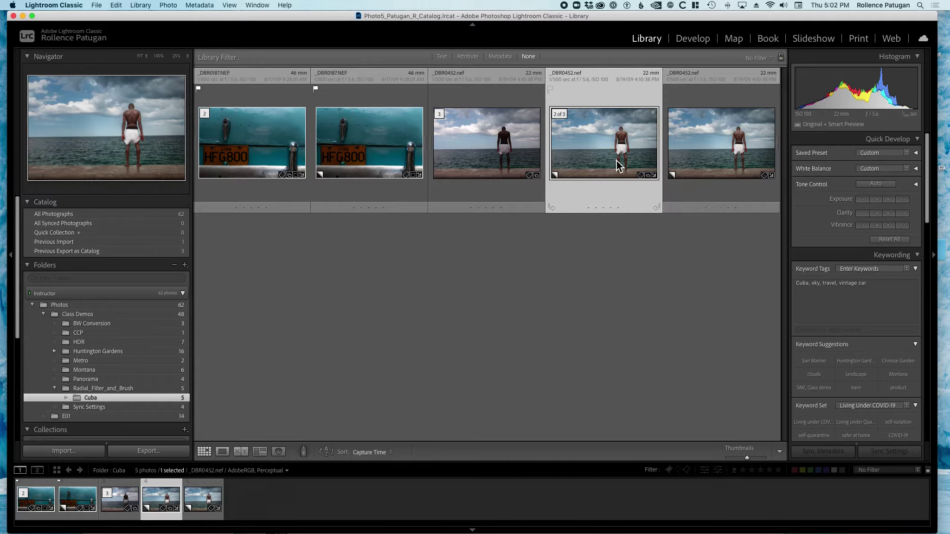
pyautogui.click(680, 158)
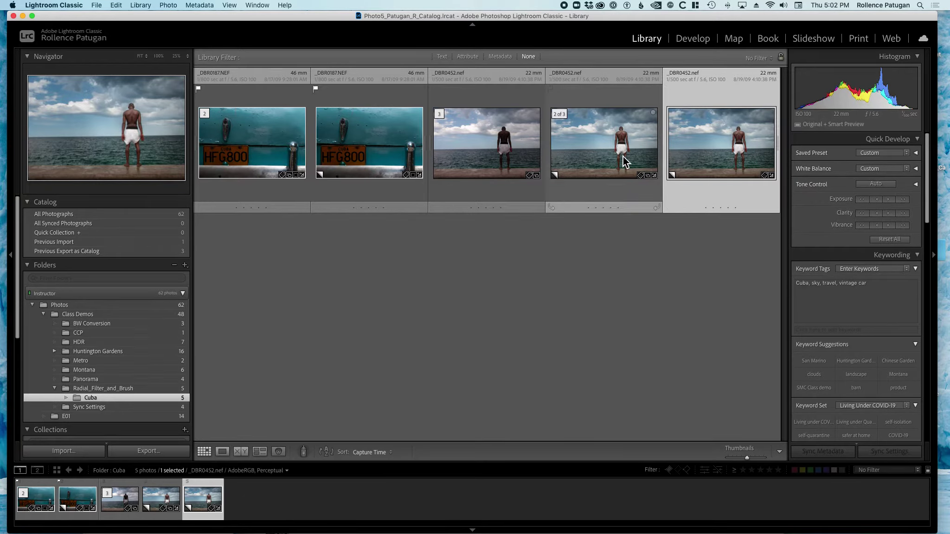
pyautogui.click(379, 146)
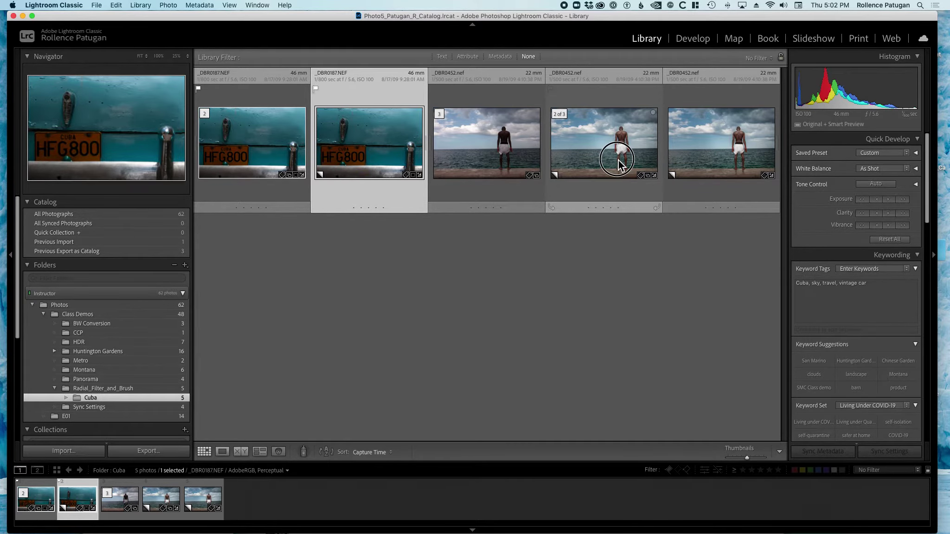
pyautogui.click(642, 158)
pyautogui.click(710, 156)
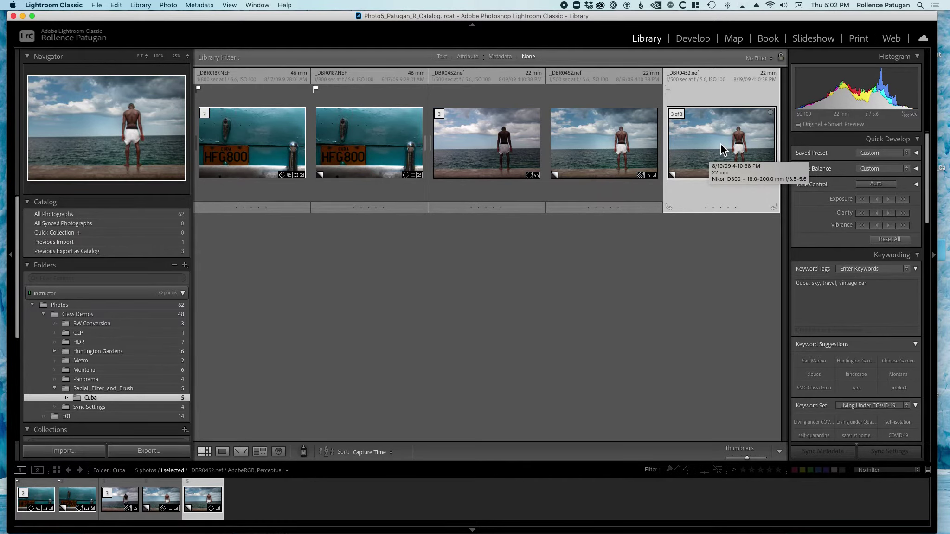
pyautogui.press('d')
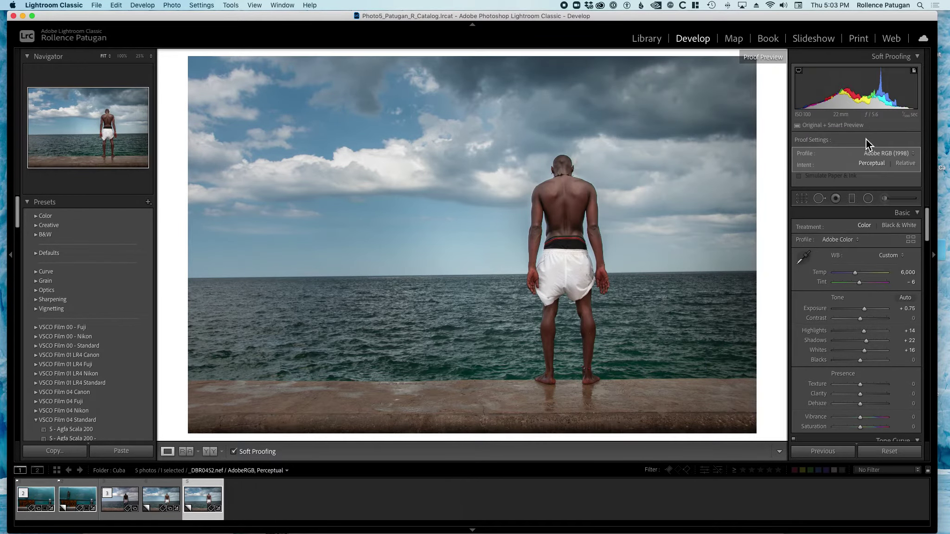
pyautogui.press('g')
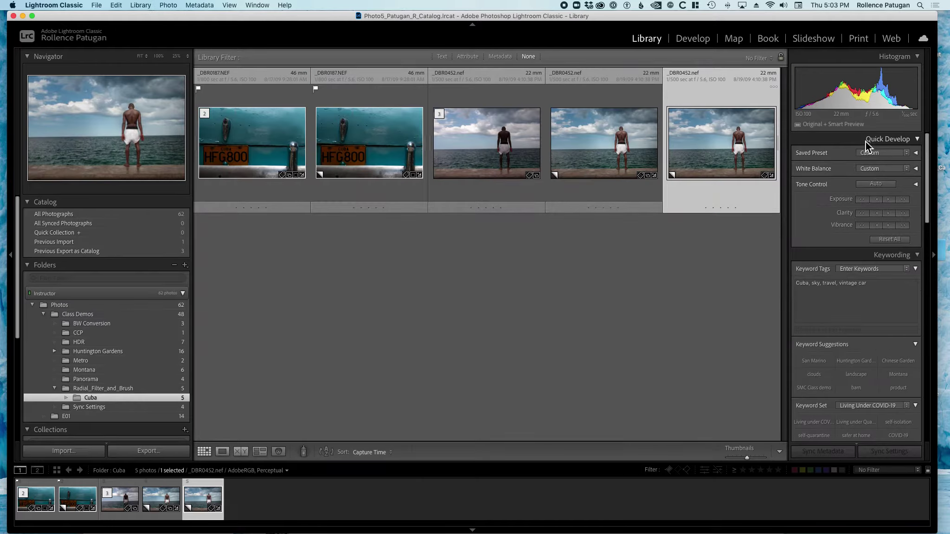
# Open the car photo's proof copy in Develop and turn off soft proofing
pyautogui.click(379, 145)
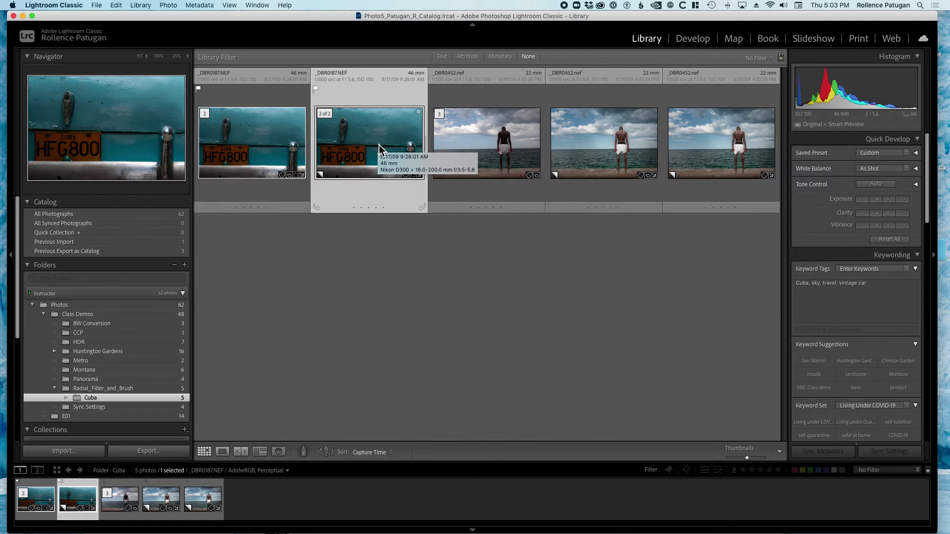
pyautogui.press('d')
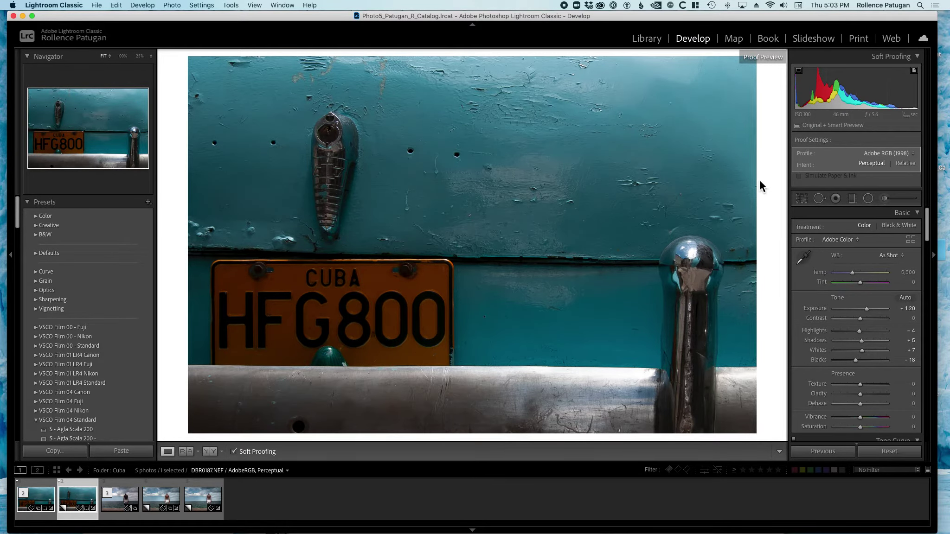
pyautogui.click(235, 452)
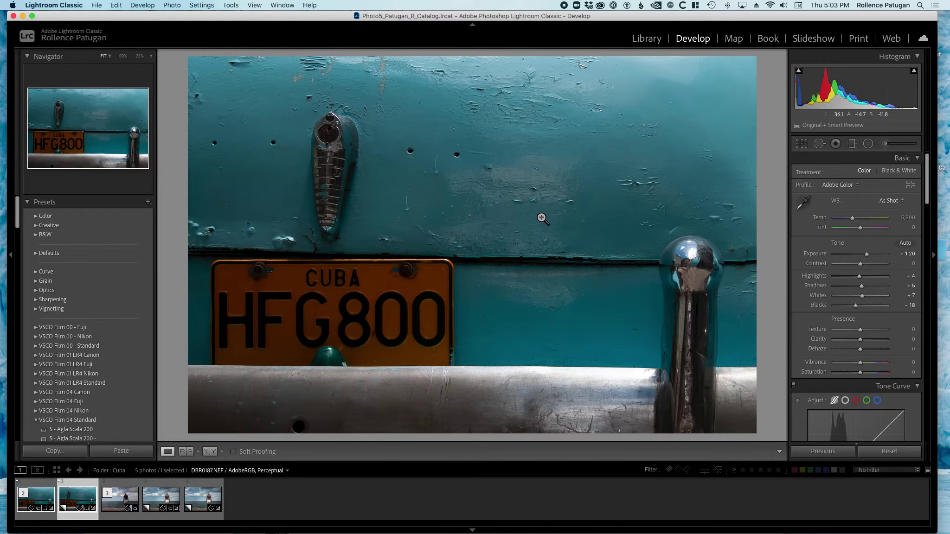
# Compare the original car photo with its proof copy in the Library grid
pyautogui.press('g')
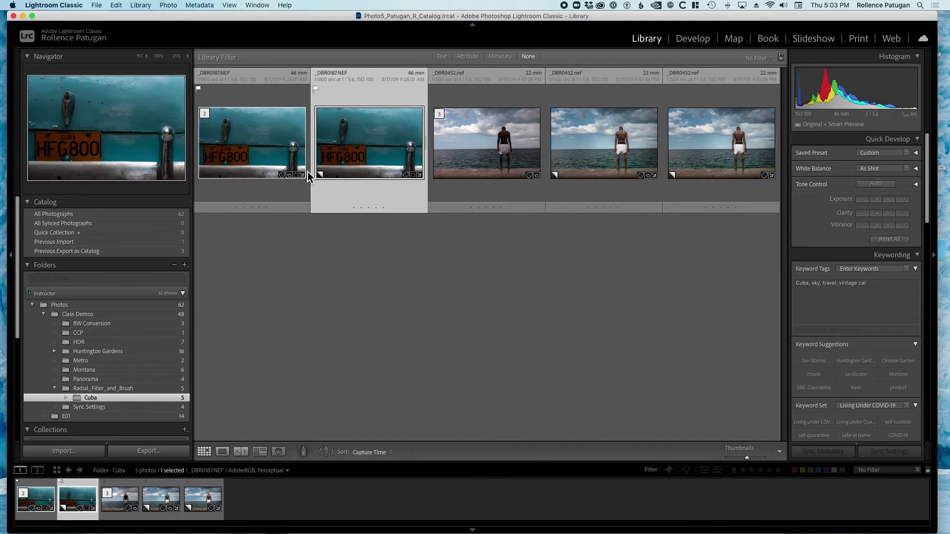
pyautogui.click(273, 166)
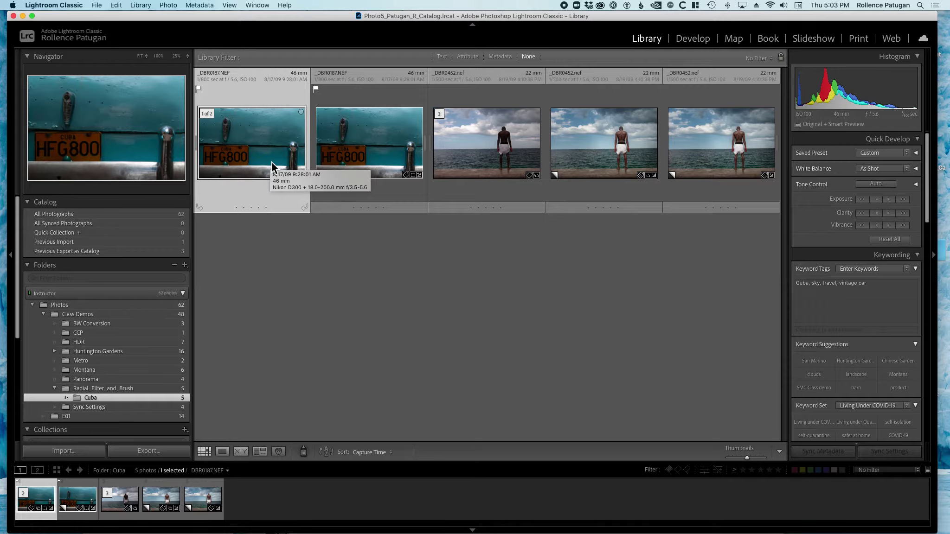
pyautogui.click(376, 160)
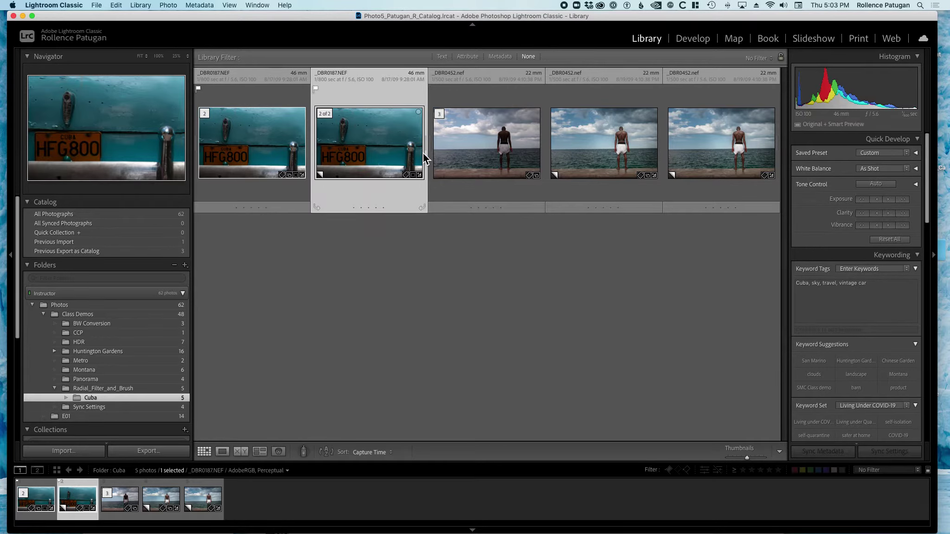
# Open the original unedited seaside photo in Develop, then turn soft proofing on and back off
pyautogui.click(471, 149)
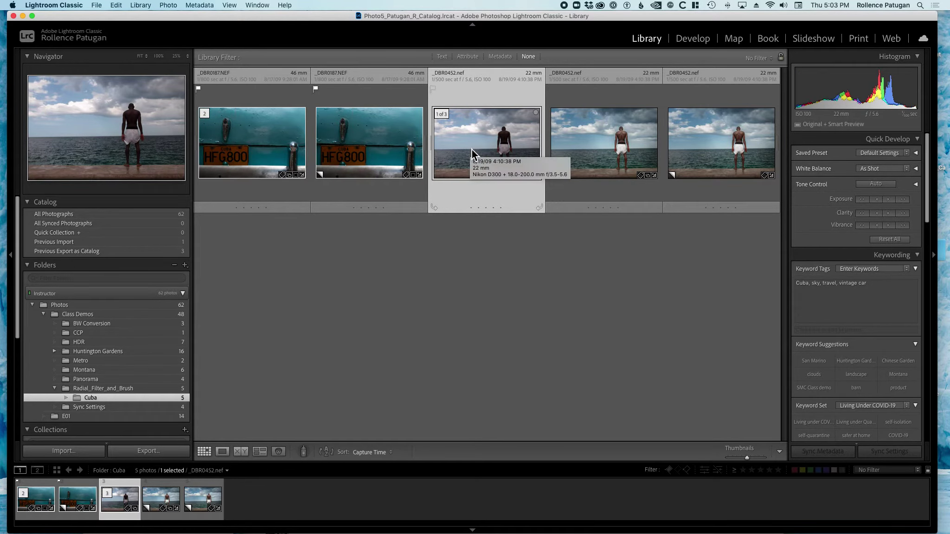
pyautogui.press('d')
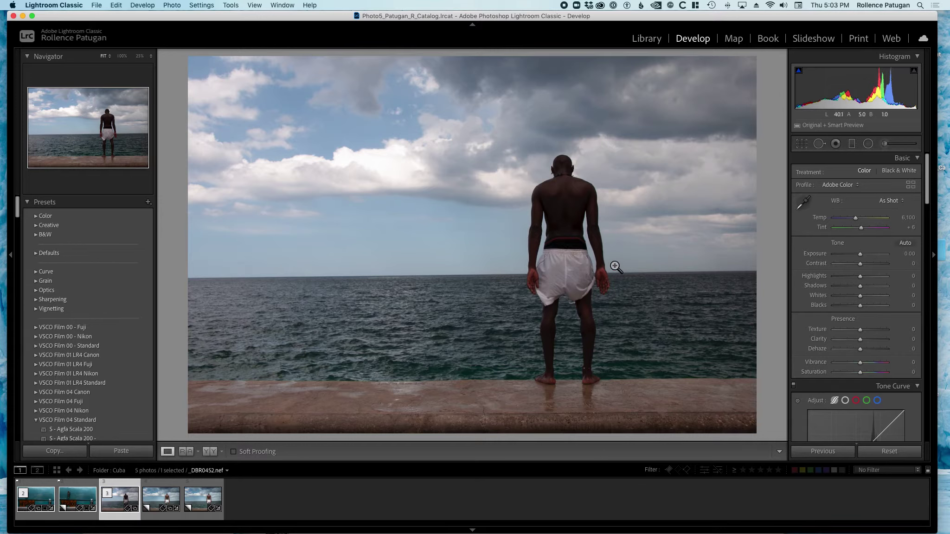
pyautogui.click(234, 452)
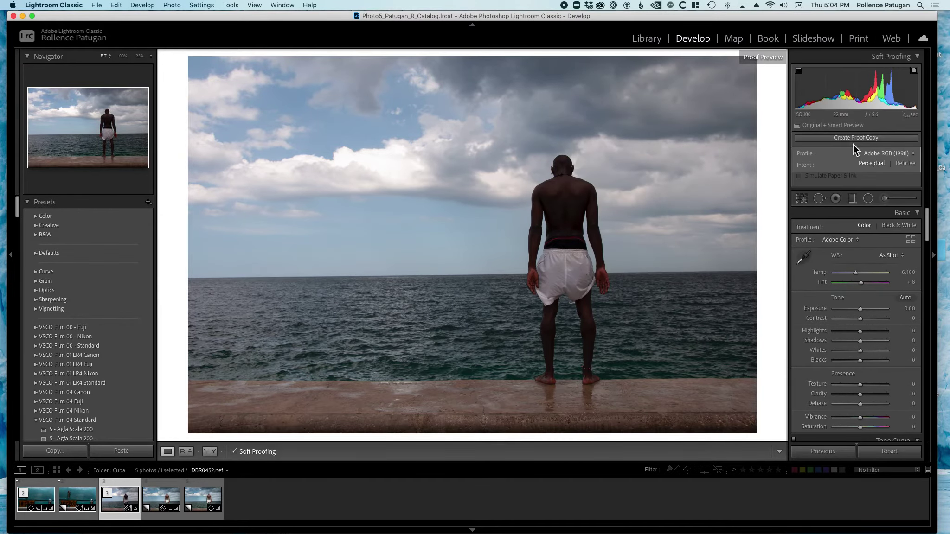
pyautogui.click(236, 454)
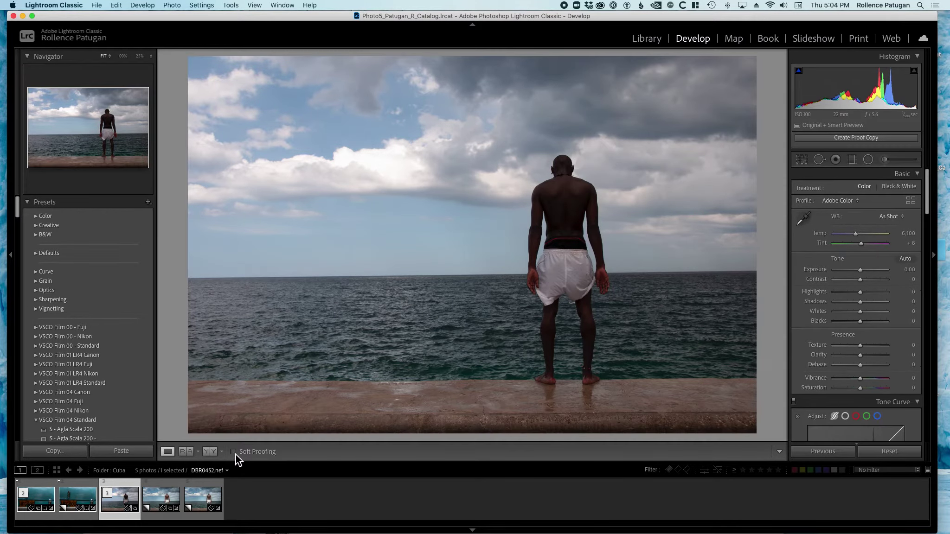
# Return to the Library grid and review the original car photo and the seaside photo's virtual copy
pyautogui.press('g')
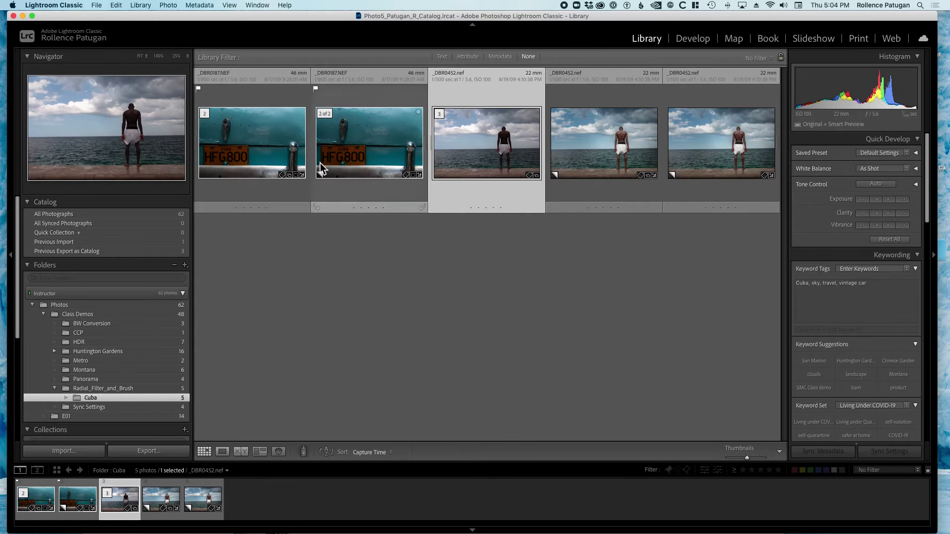
pyautogui.click(273, 149)
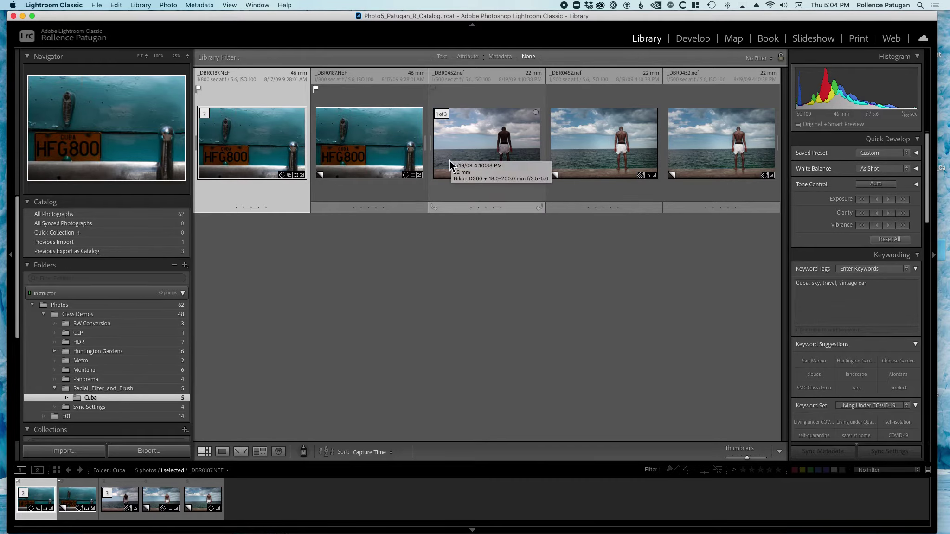
pyautogui.click(586, 148)
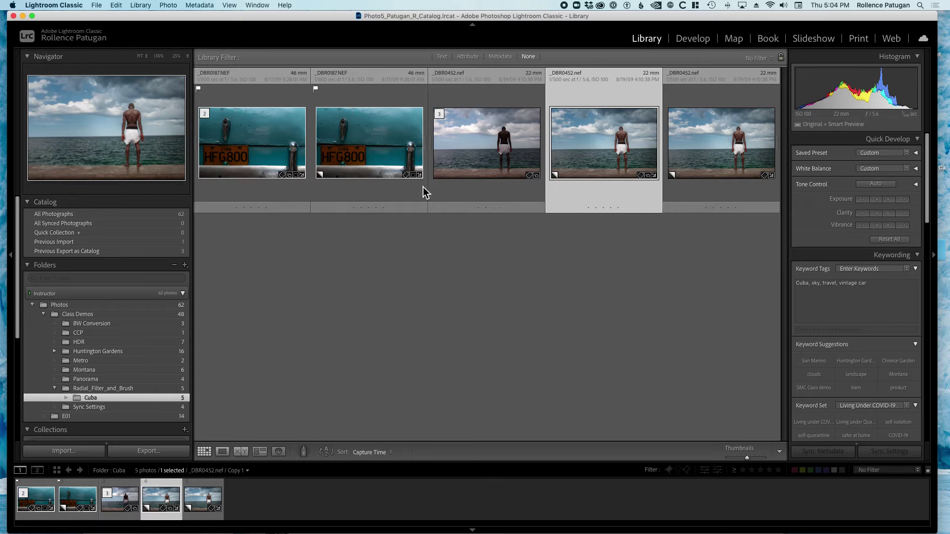
# Open the car photo's proof copy in Develop and turn on soft proofing
pyautogui.click(378, 157)
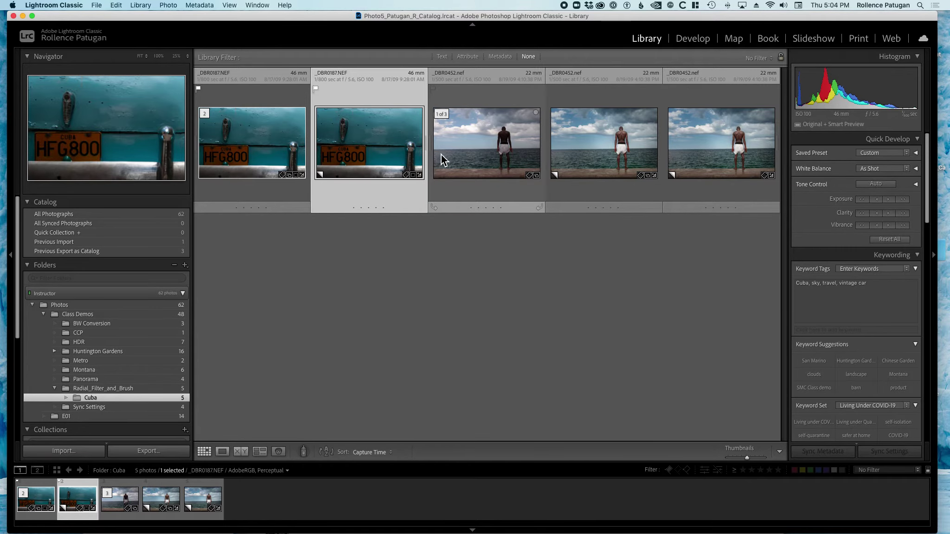
pyautogui.press('d')
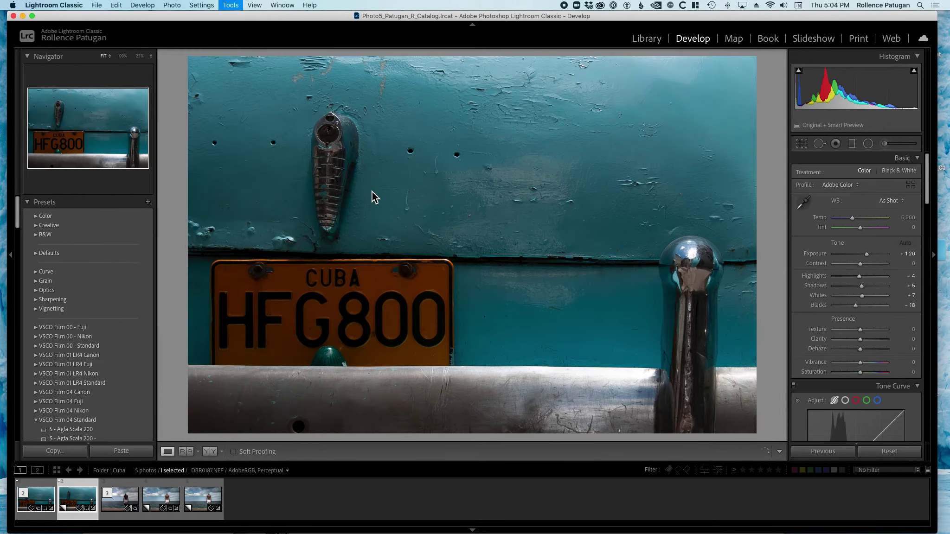
pyautogui.click(234, 452)
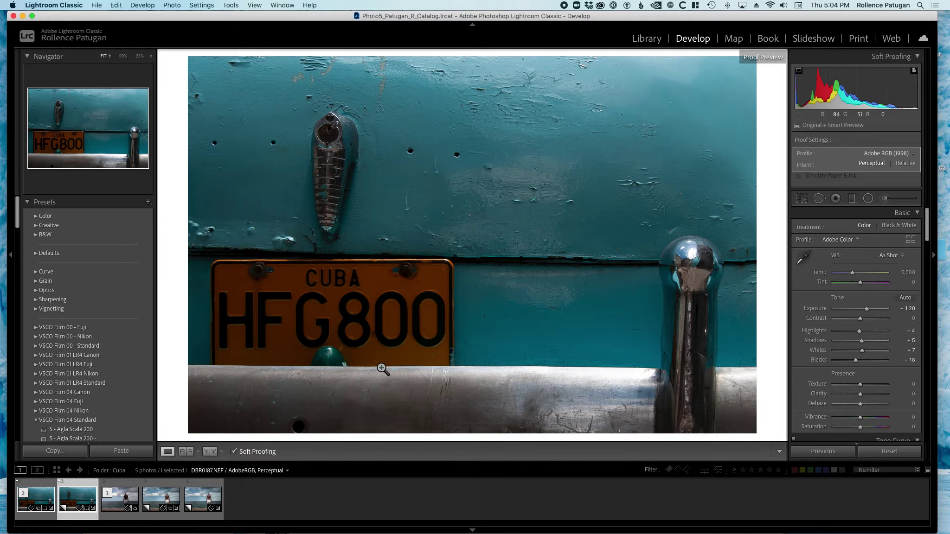
# Return to the Library grid, select the original unedited seaside photo and open it in Develop
pyautogui.press('g')
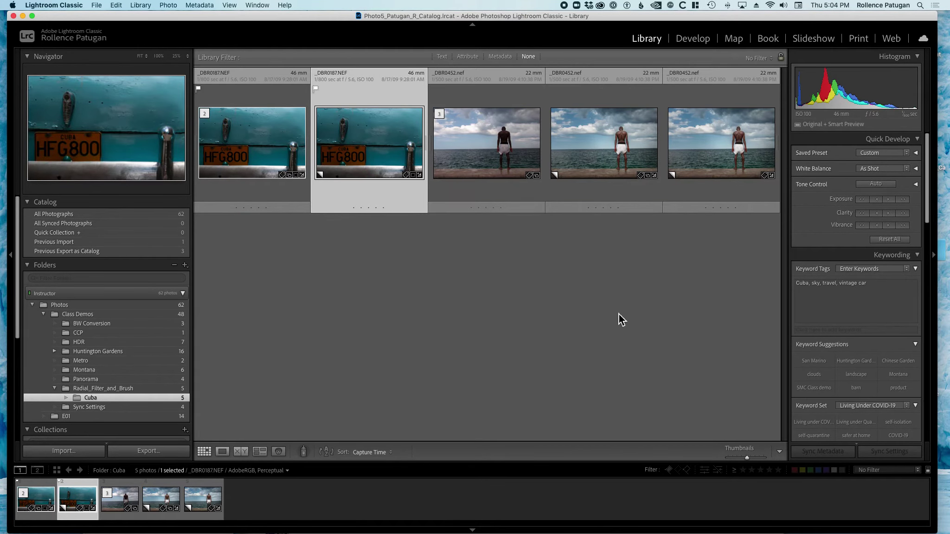
pyautogui.press('Right')
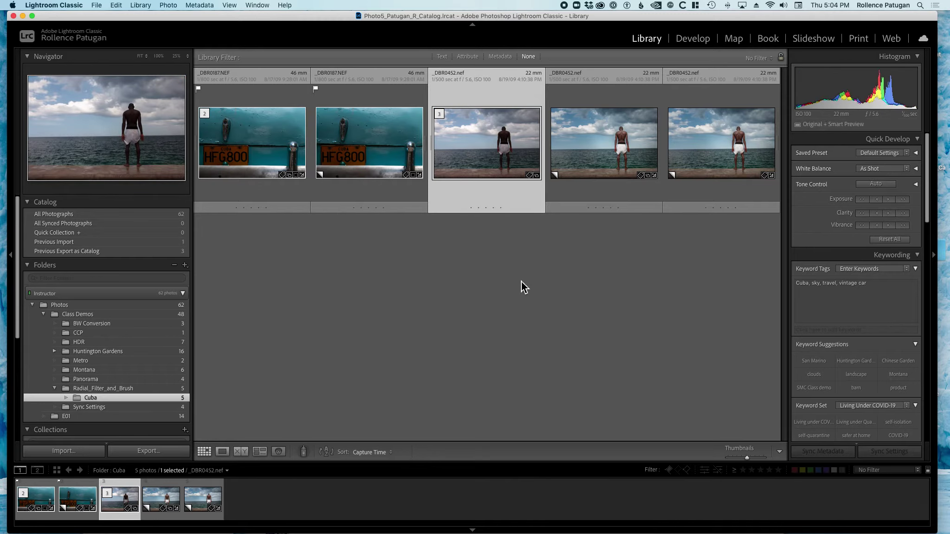
pyautogui.press('d')
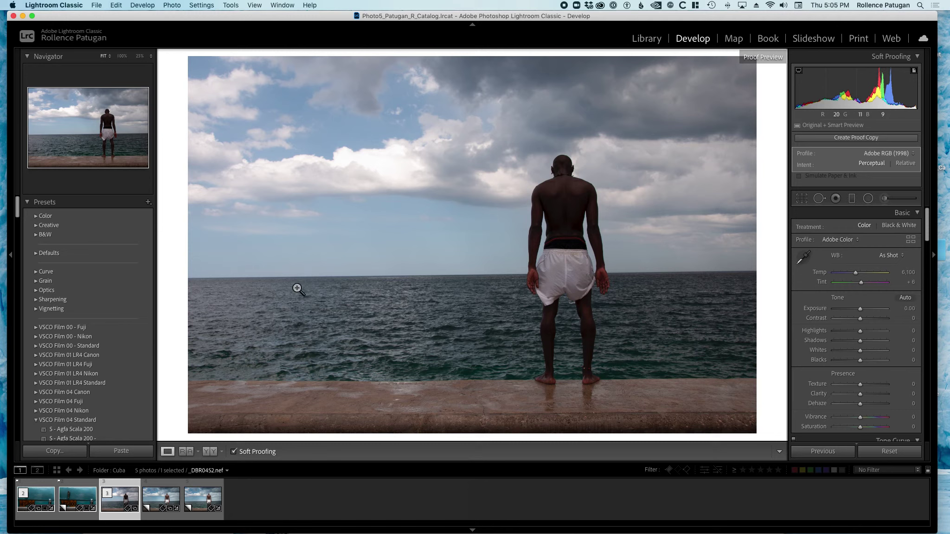
# Compare the seaside photo without and with the soft proof preview, and leave soft proofing turned off
pyautogui.click(235, 452)
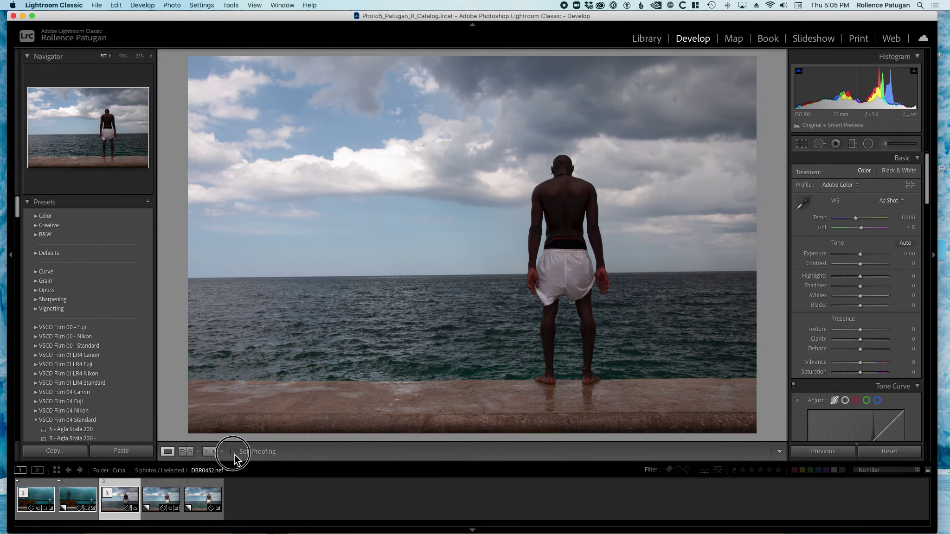
pyautogui.click(233, 451)
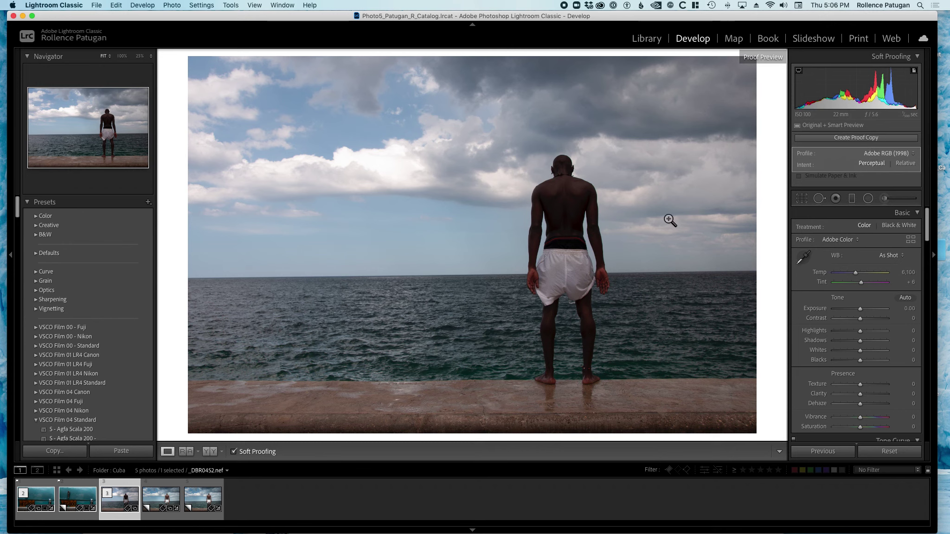
pyautogui.click(233, 451)
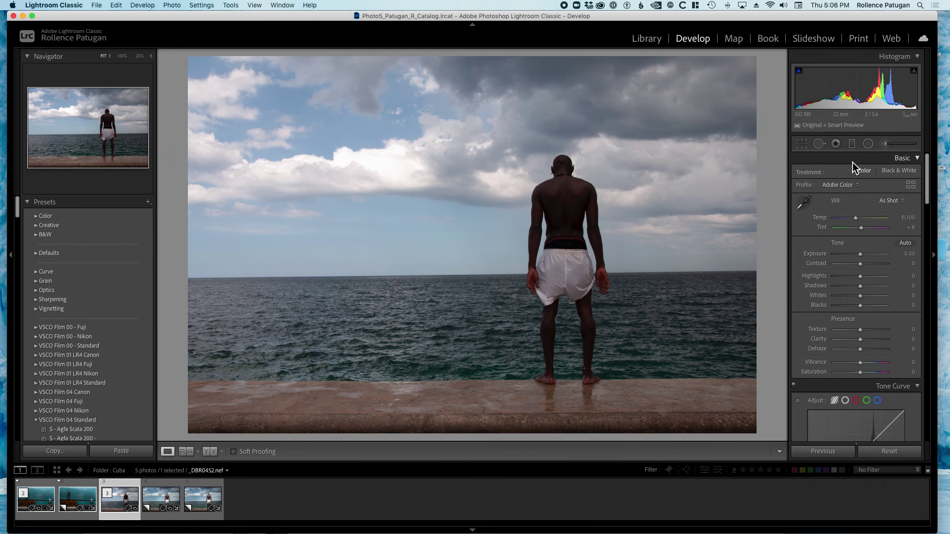